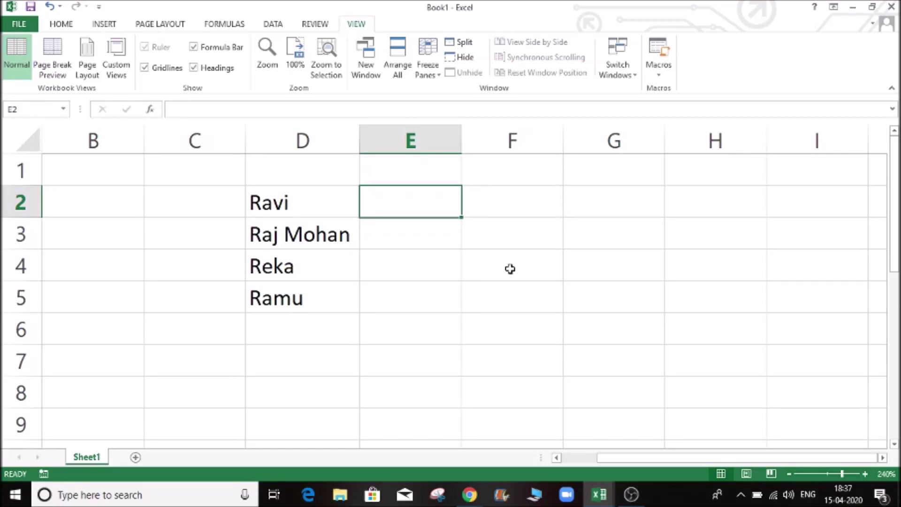
# Enter =UPPER(D2) in cell E2
pyautogui.press('Left')
pyautogui.press('Right')
pyautogui.write('=')
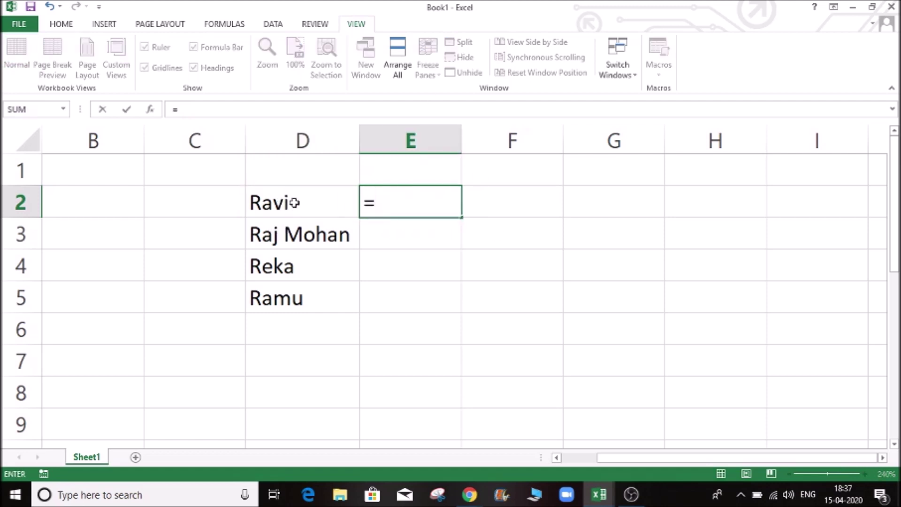
pyautogui.write('upp')
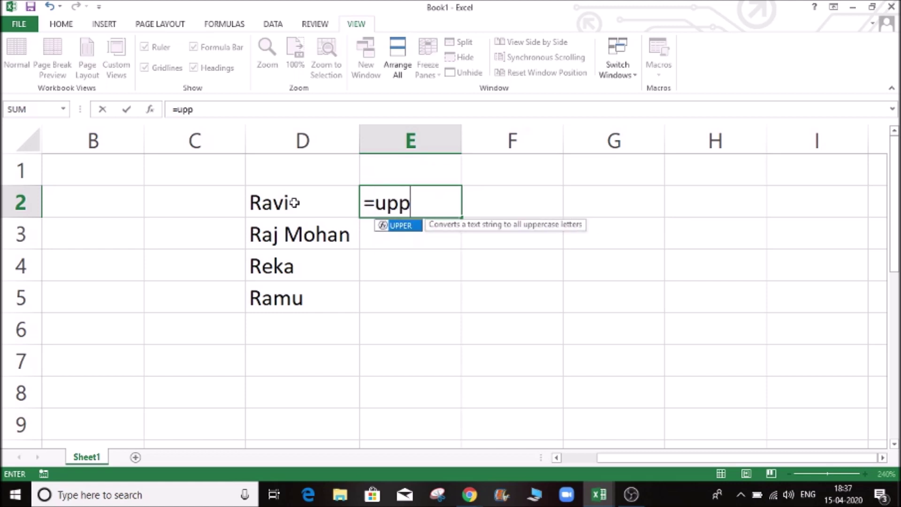
pyautogui.press('Tab')
pyautogui.click(305, 202)
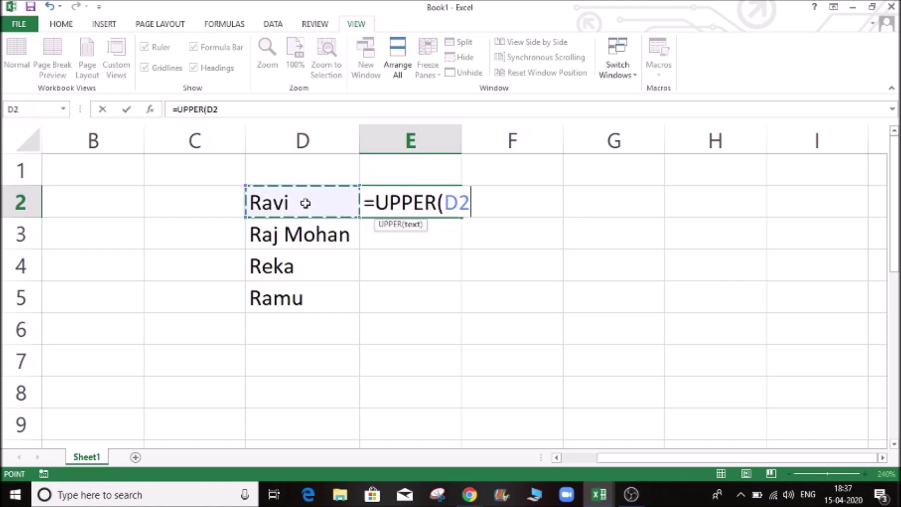
pyautogui.write(')')
pyautogui.press('Return')
# Fill the UPPER formula from E2 down beside the names with Ctrl+D
pyautogui.press('Up')
pyautogui.press('Left')
pyautogui.press('Down')
pyautogui.press('Down')
pyautogui.press('Down')
pyautogui.press('Right')
pyautogui.press('Up')
pyautogui.press('Up')
pyautogui.press('Up')
pyautogui.hotkey('shift', 'Down')
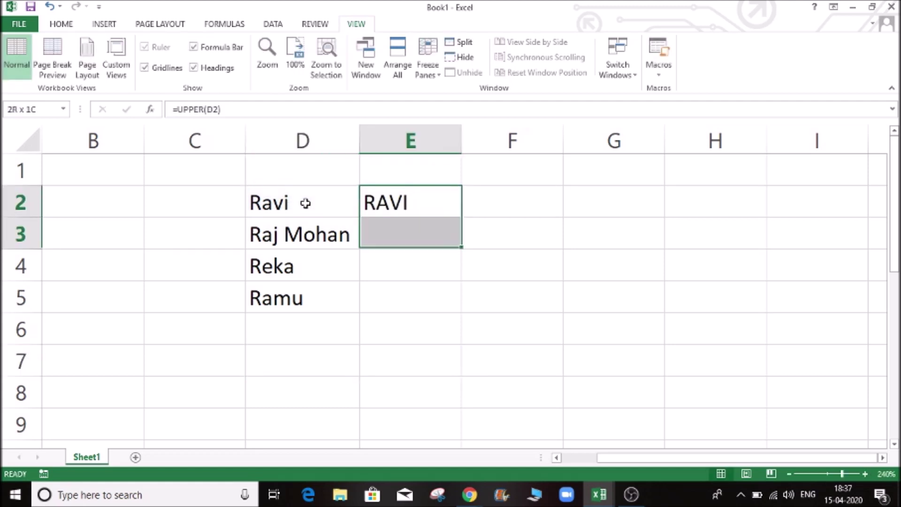
pyautogui.hotkey('shift', 'Down')
pyautogui.hotkey('shift', 'Down')
pyautogui.hotkey('shift', 'Down')
pyautogui.hotkey('ctrl', 'd')
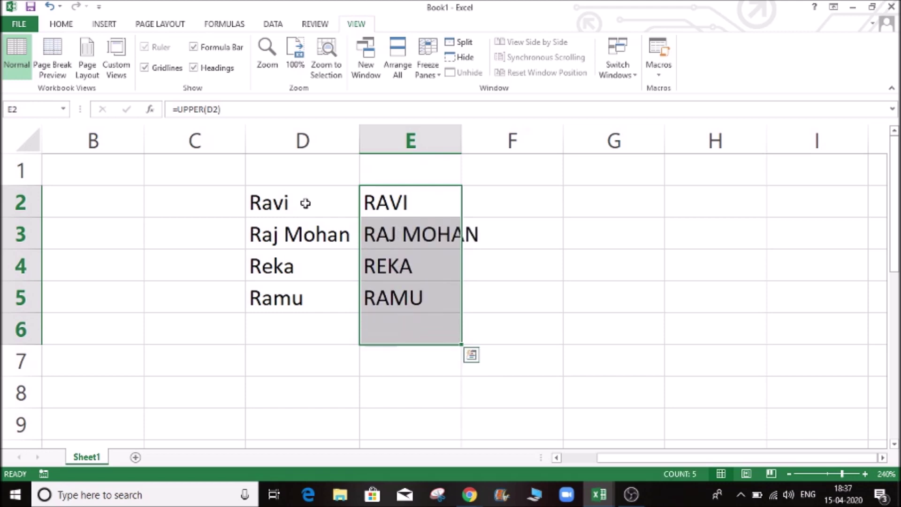
pyautogui.press('Right')
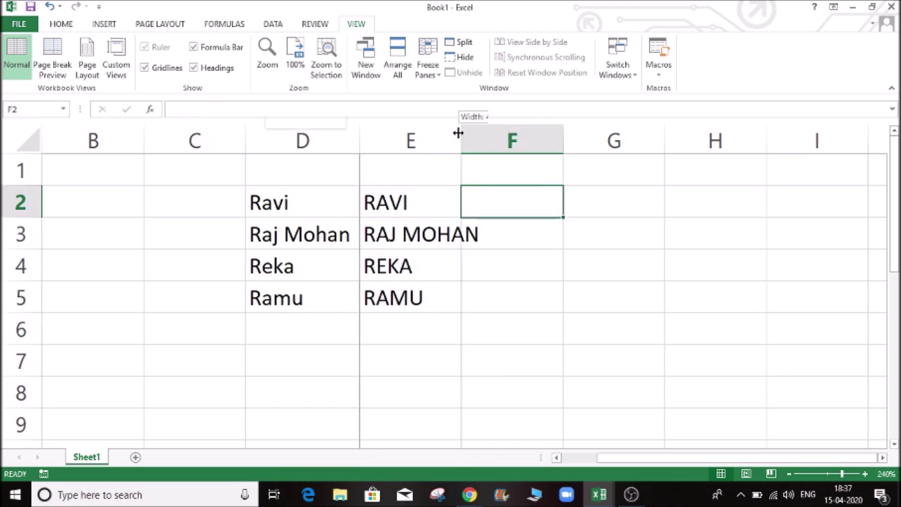
# Copy the uppercase results in E2:E5 and paste them as values over D2:D5
pyautogui.doubleClick(460, 135)
pyautogui.click(433, 199)
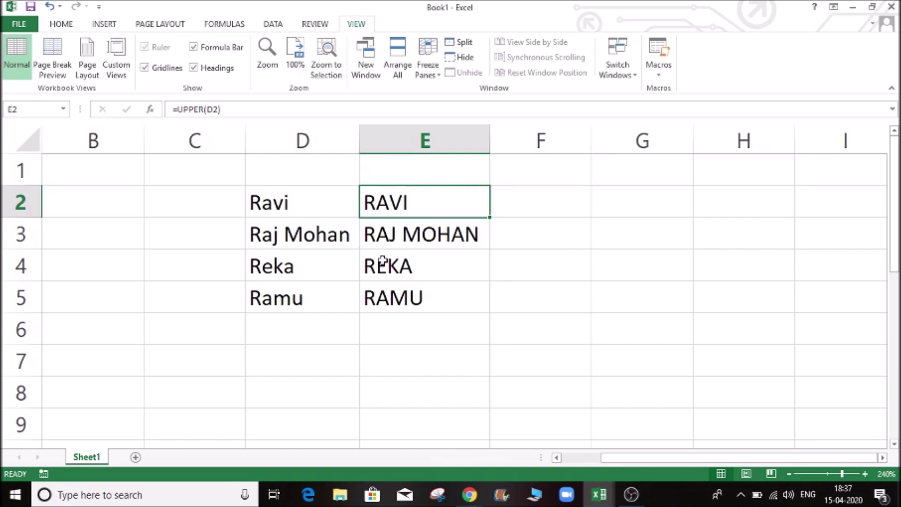
pyautogui.hotkey('ctrl', 'shift', 'Down')
pyautogui.hotkey('ctrl', 'c')
pyautogui.press('Left')
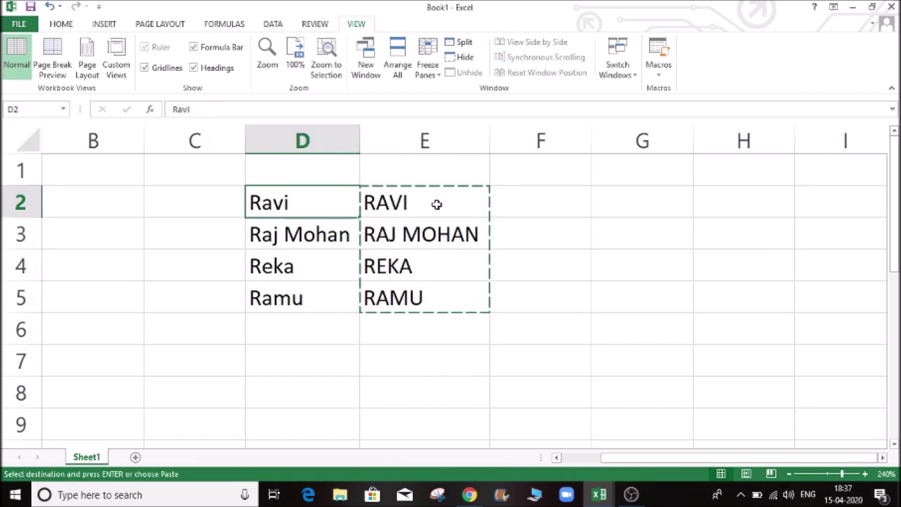
pyautogui.hotkey('ctrl', 'alt', 'v')
pyautogui.press('v')
pyautogui.press('Return')
pyautogui.click(436, 204)
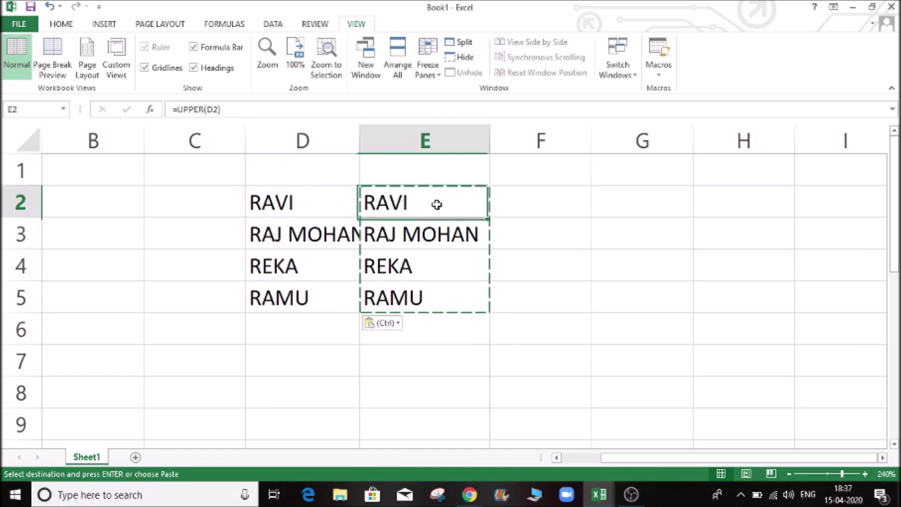
pyautogui.hotkey('shift', 'Down')
pyautogui.hotkey('shift', 'Down')
pyautogui.hotkey('shift', 'Down')
pyautogui.press('Delete')
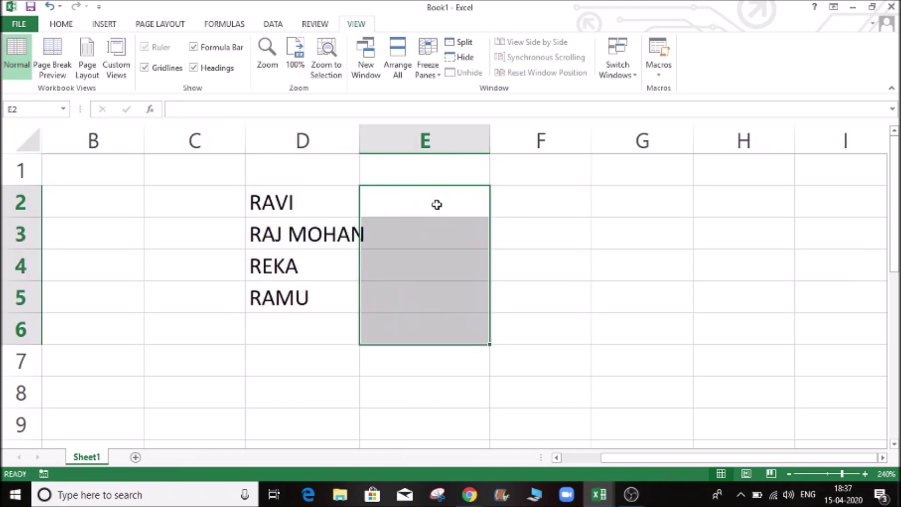
pyautogui.press('Left')
pyautogui.press('Down')
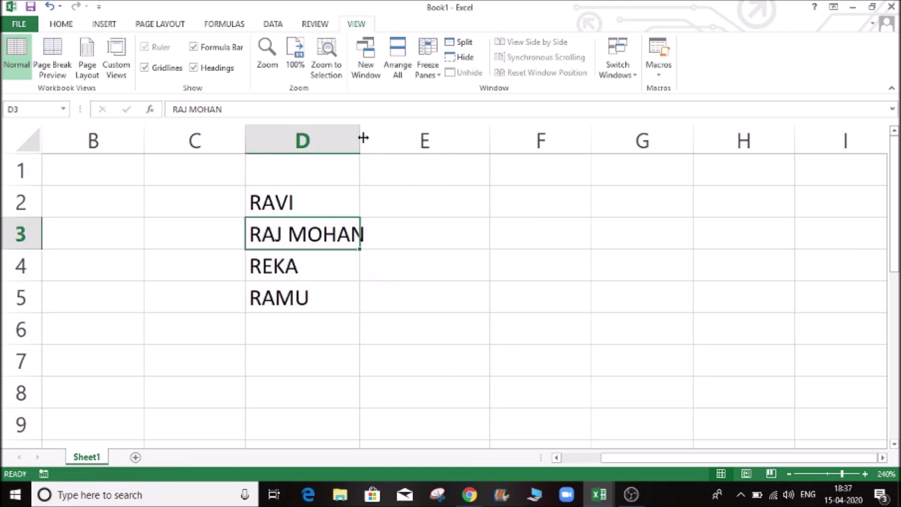
pyautogui.doubleClick(361, 137)
pyautogui.click(419, 205)
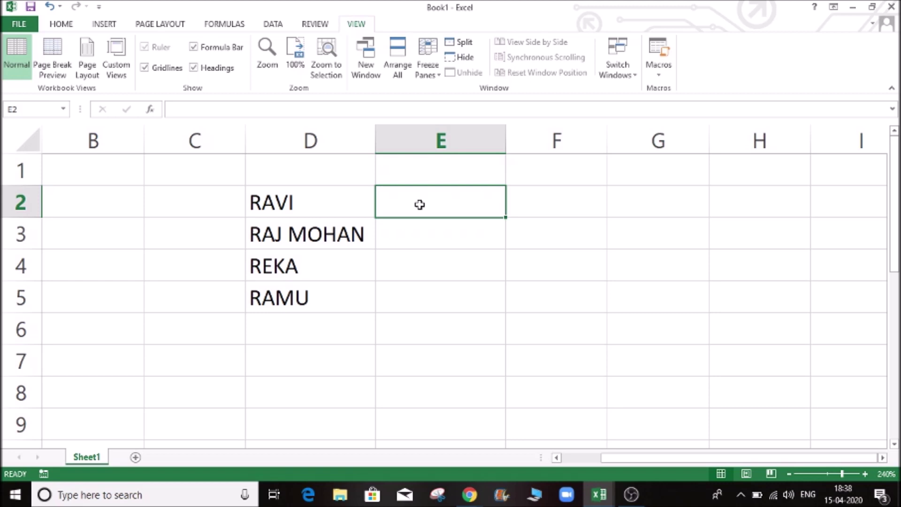
# In D2, correct a mistyped entry and begin the formula =UPPER( via autocomplete
pyautogui.press('Left')
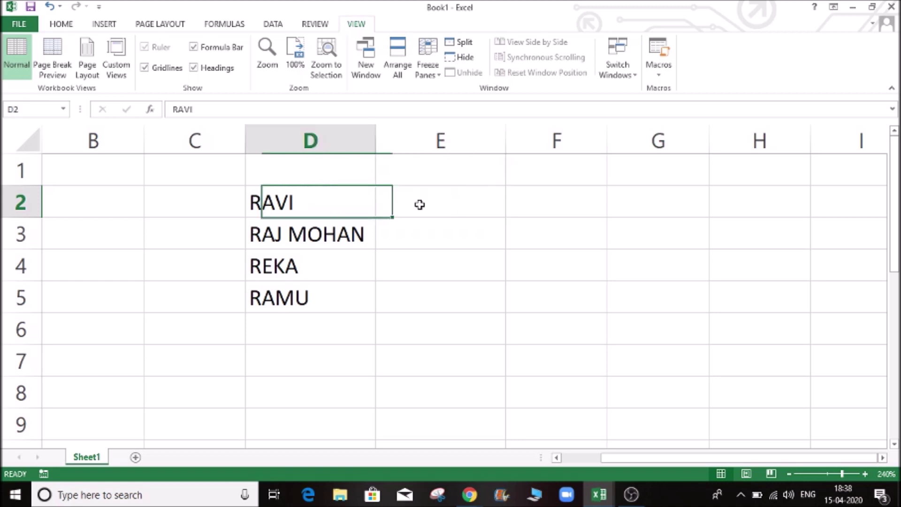
pyautogui.press('Down')
pyautogui.press('Down')
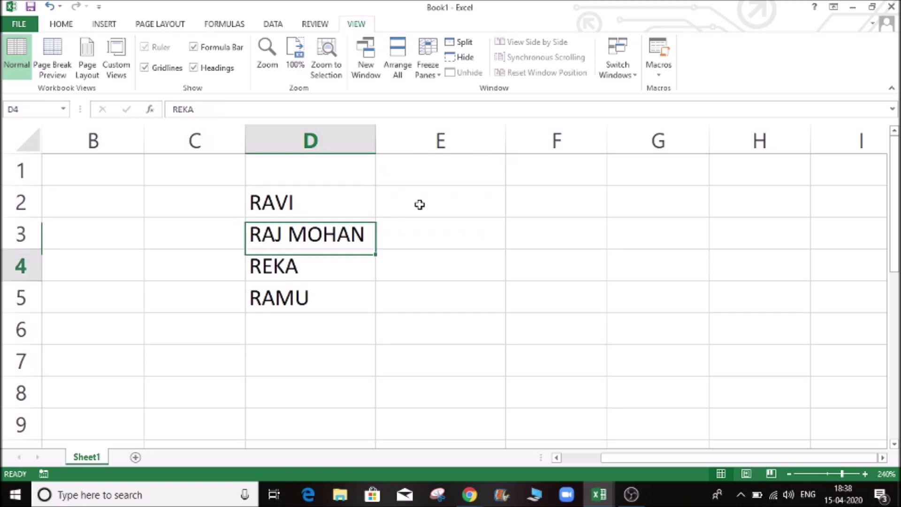
pyautogui.press('Down')
pyautogui.press('Up')
pyautogui.press('Up')
pyautogui.press('Up')
pyautogui.press('Up')
pyautogui.press('Down')
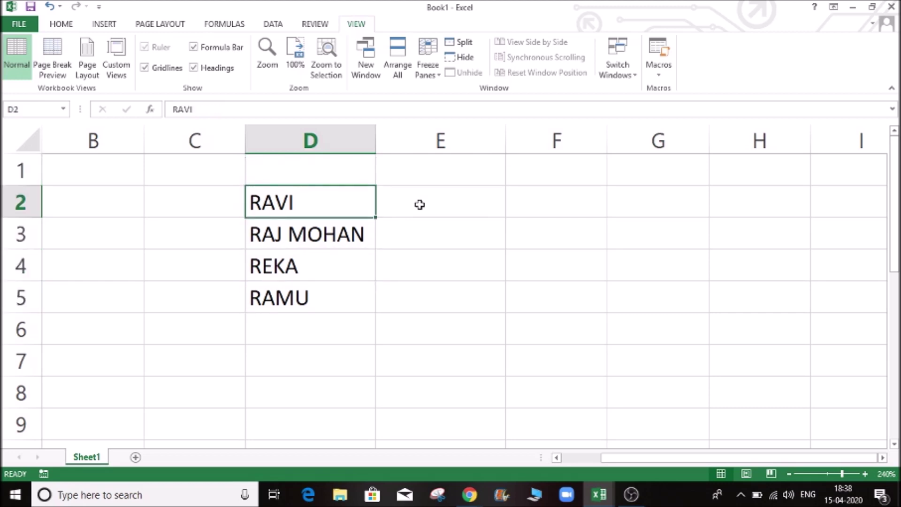
pyautogui.write('=')
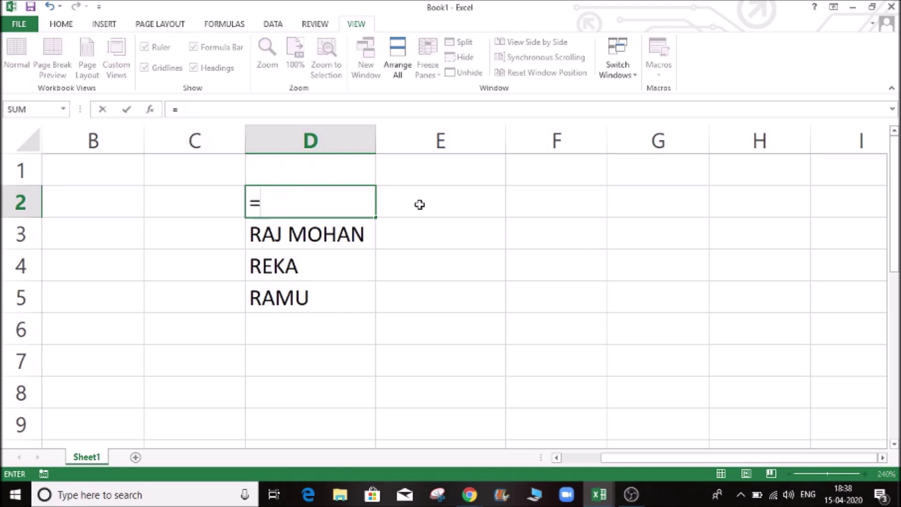
pyautogui.write('buu')
pyautogui.press('BackSpace')
pyautogui.press('BackSpace')
pyautogui.press('BackSpace')
pyautogui.write('up')
pyautogui.press('Tab')
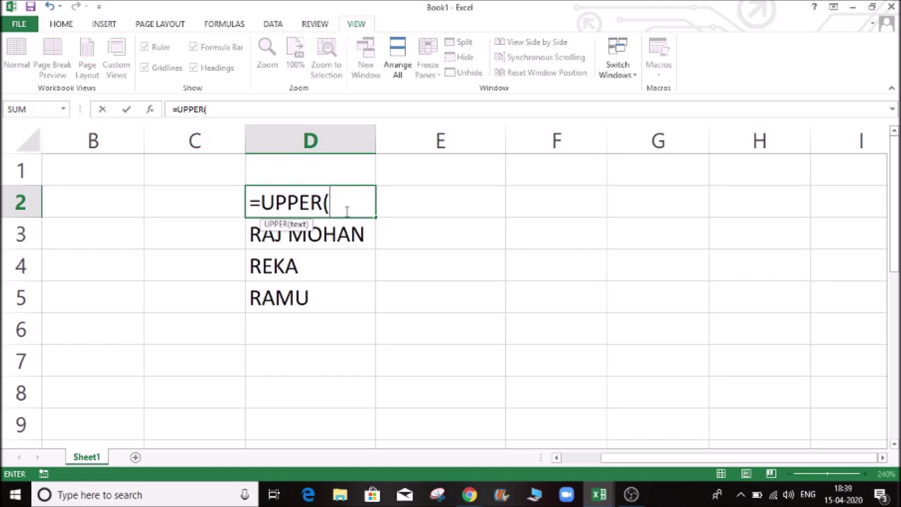
# Cancel the unfinished D2 formula and undo back to Ravi, Raj Mohan, Reka, Ramu
pyautogui.press('Escape')
pyautogui.hotkey('ctrl', 'shift', 'p')
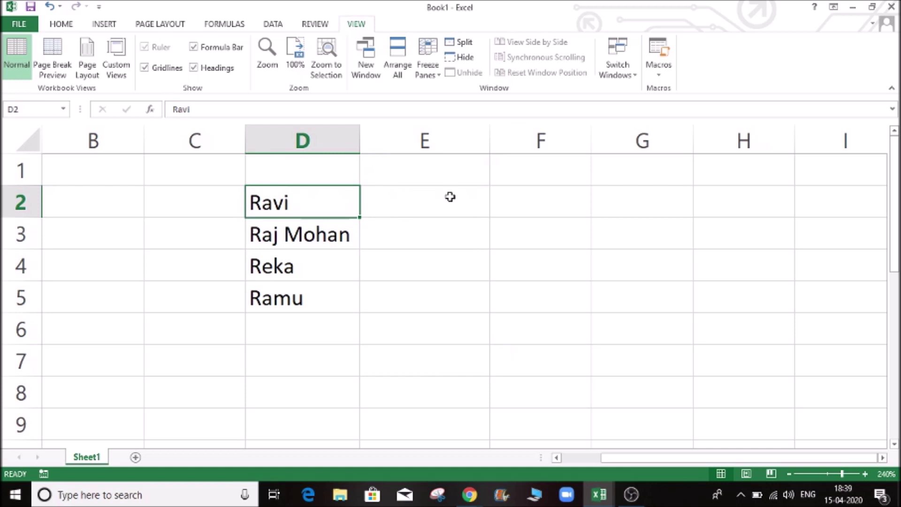
# From E2, start recording Macro2 stored in This Workbook, then begin editing E2
pyautogui.click(449, 197)
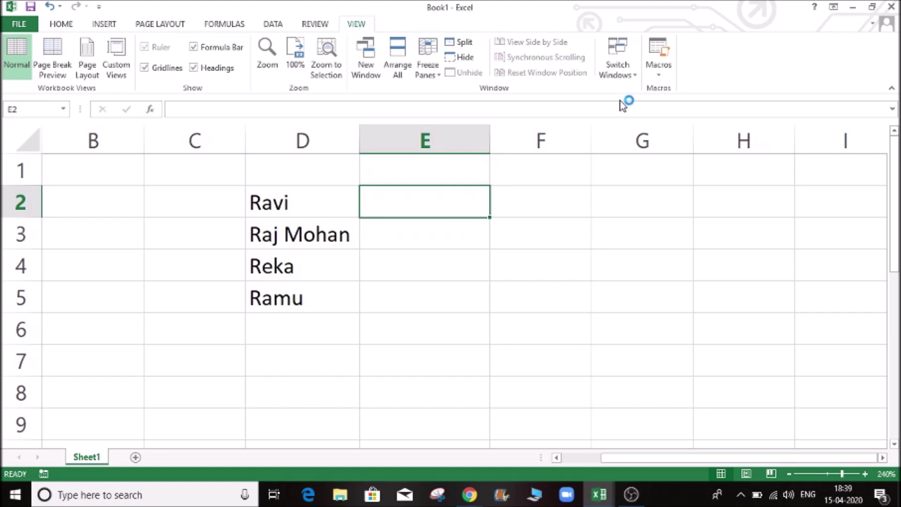
pyautogui.click(659, 70)
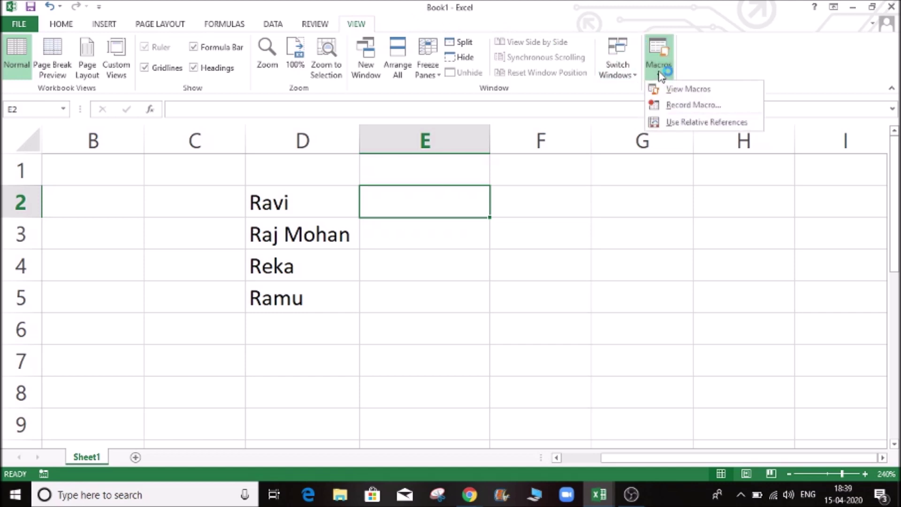
pyautogui.click(708, 106)
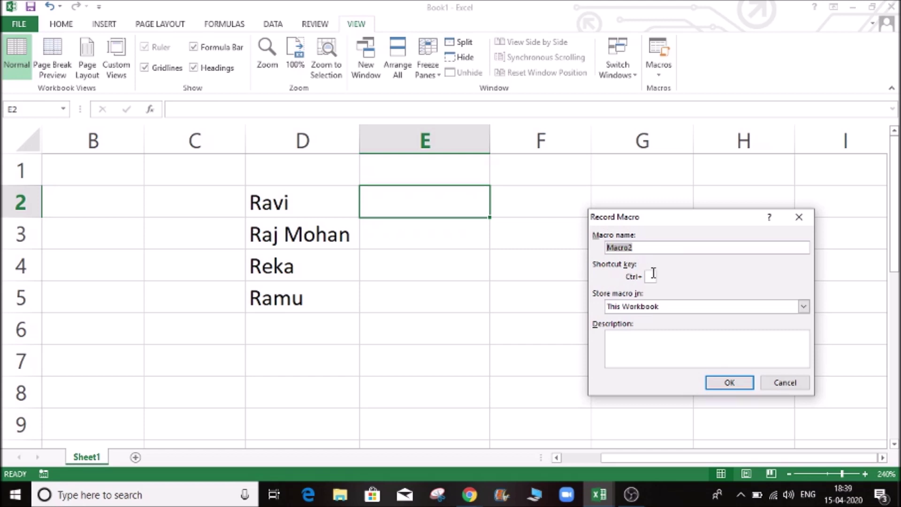
pyautogui.click(729, 382)
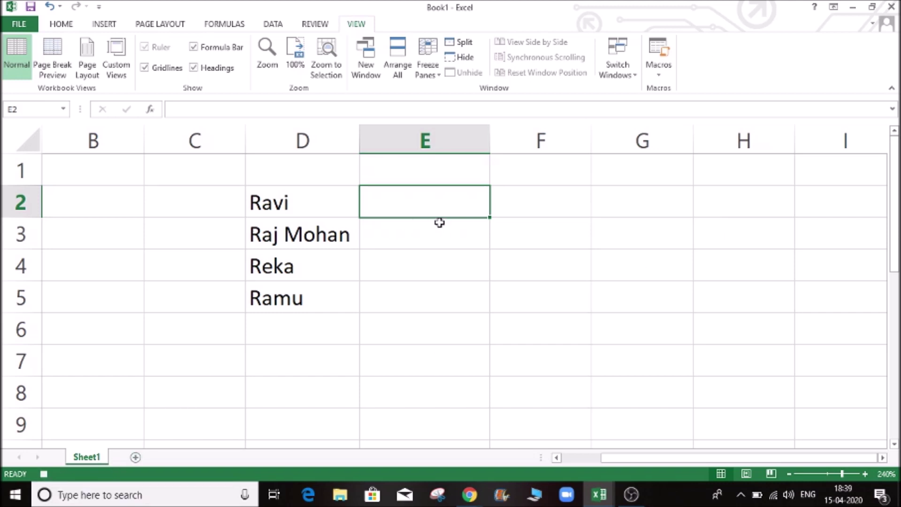
pyautogui.doubleClick(450, 204)
# Enter =UPPER(D2) in cell E2
pyautogui.write('=')
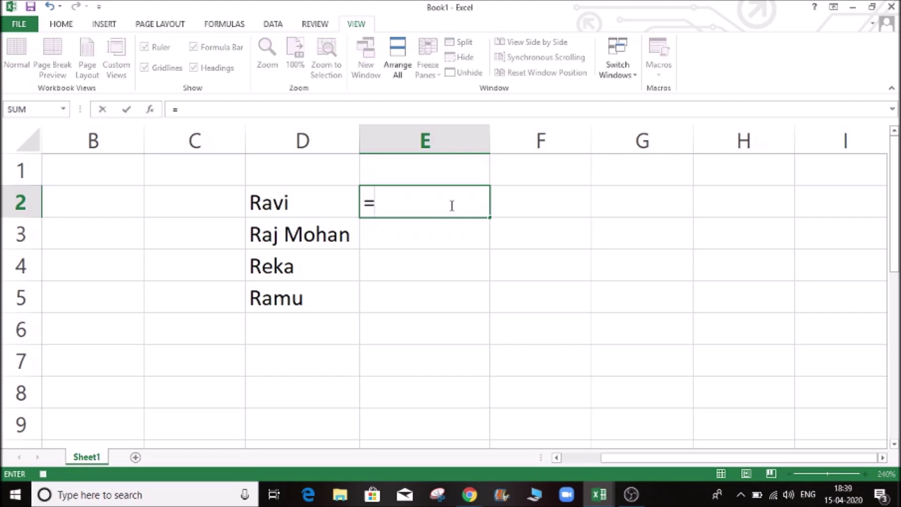
pyautogui.write('upp')
pyautogui.press('Tab')
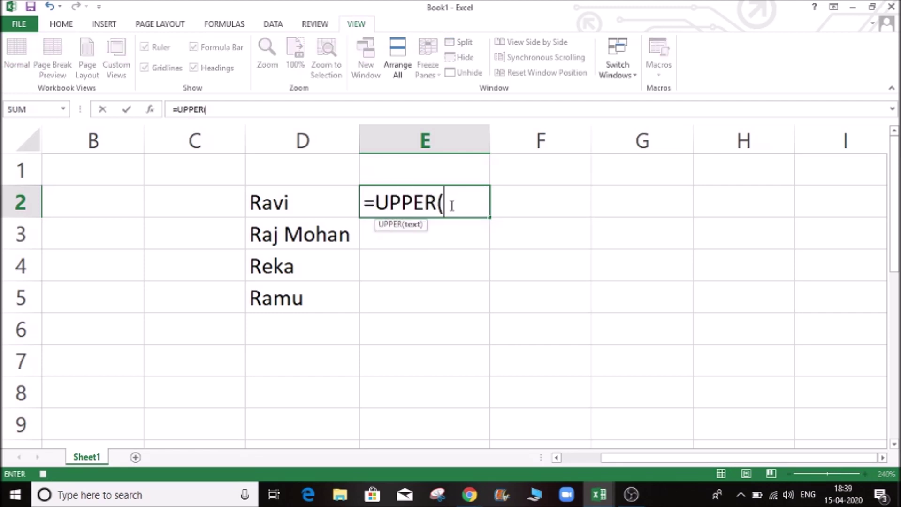
pyautogui.click(330, 204)
pyautogui.write(')')
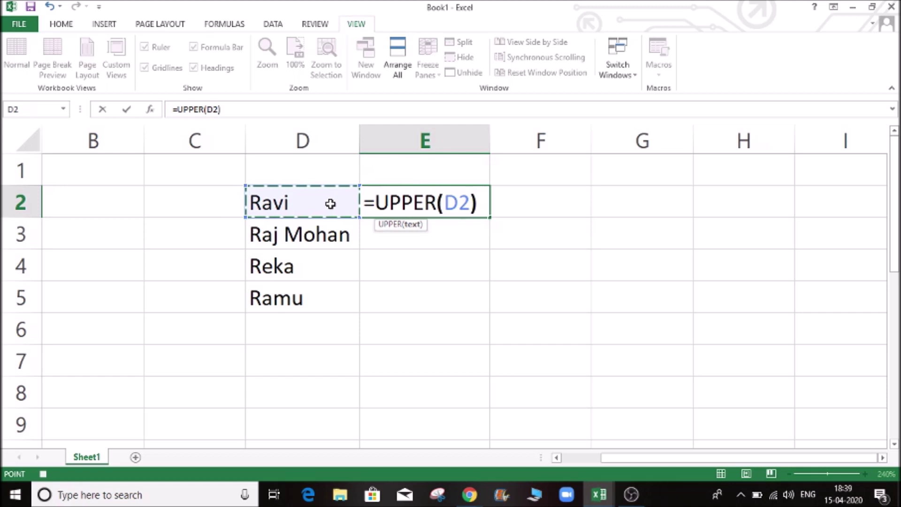
pyautogui.press('Return')
# Fill the UPPER formula down E2:E5 with Ctrl+D
pyautogui.press('Down')
pyautogui.press('Down')
pyautogui.press('Down')
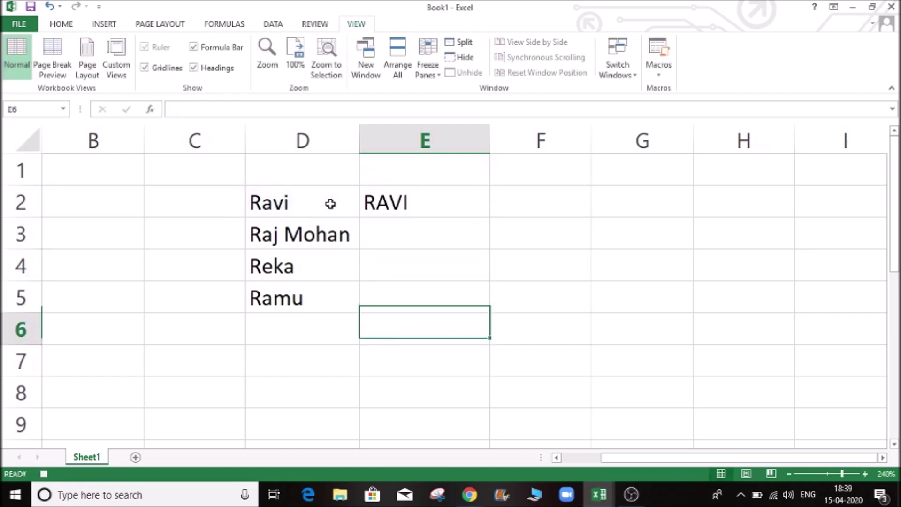
pyautogui.press('Left')
pyautogui.press('Up')
pyautogui.press('Up')
pyautogui.press('Up')
pyautogui.press('Up')
pyautogui.press('Right')
pyautogui.press('Left')
pyautogui.press('Down')
pyautogui.press('Down')
pyautogui.press('Down')
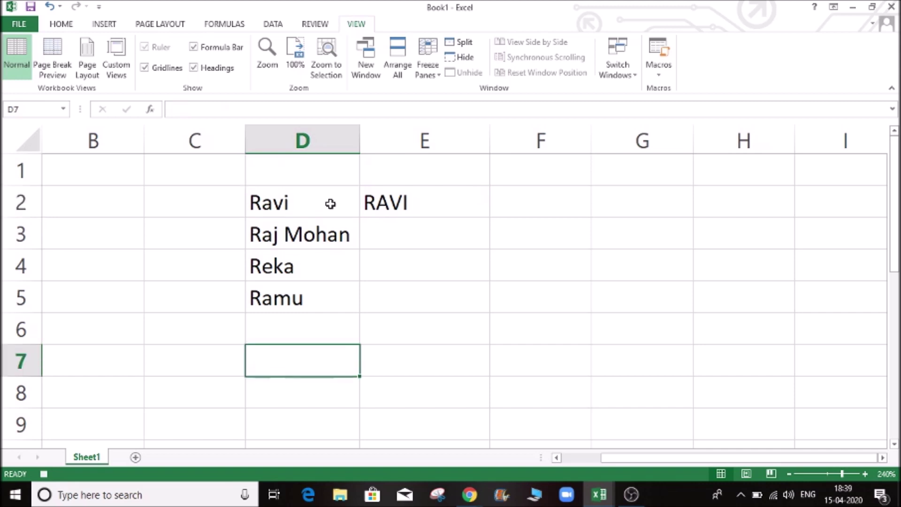
pyautogui.press('Right')
pyautogui.press('Up')
pyautogui.press('Up')
pyautogui.hotkey('shift', 'Up')
pyautogui.hotkey('shift', 'Up')
pyautogui.hotkey('shift', 'Up')
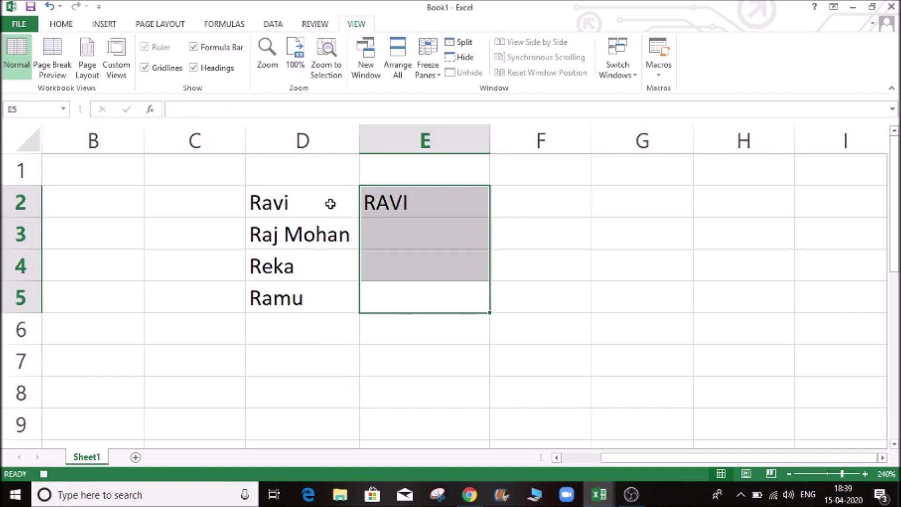
pyautogui.hotkey('ctrl', 'd')
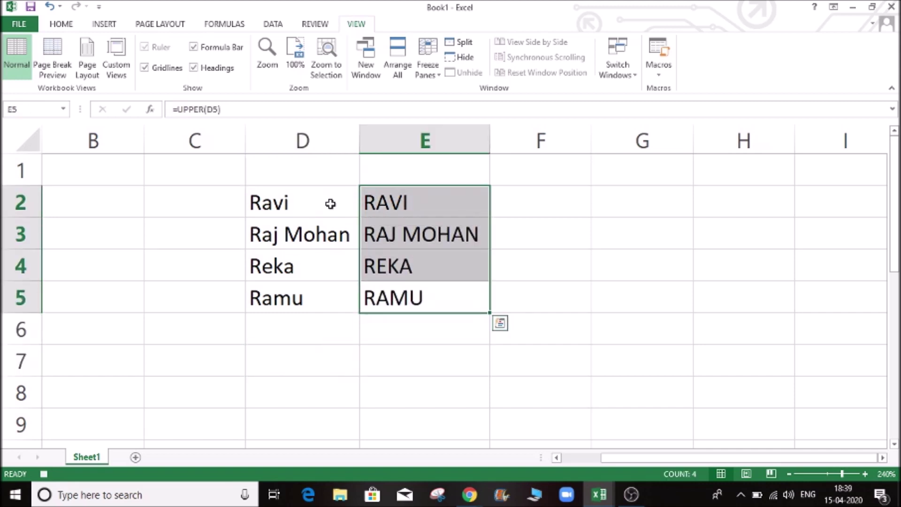
# Copy E2:E5 and paste the uppercase names as values over D2:D5
pyautogui.hotkey('ctrl', 'c')
pyautogui.press('Left')
pyautogui.press('Up')
pyautogui.press('Up')
pyautogui.press('Up')
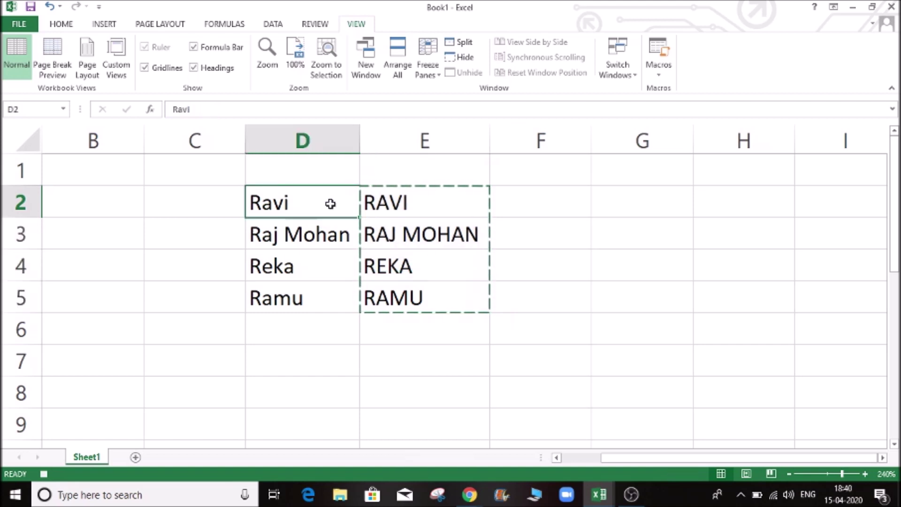
pyautogui.hotkey('ctrl', 'alt', 'v')
pyautogui.press('v')
pyautogui.press('Return')
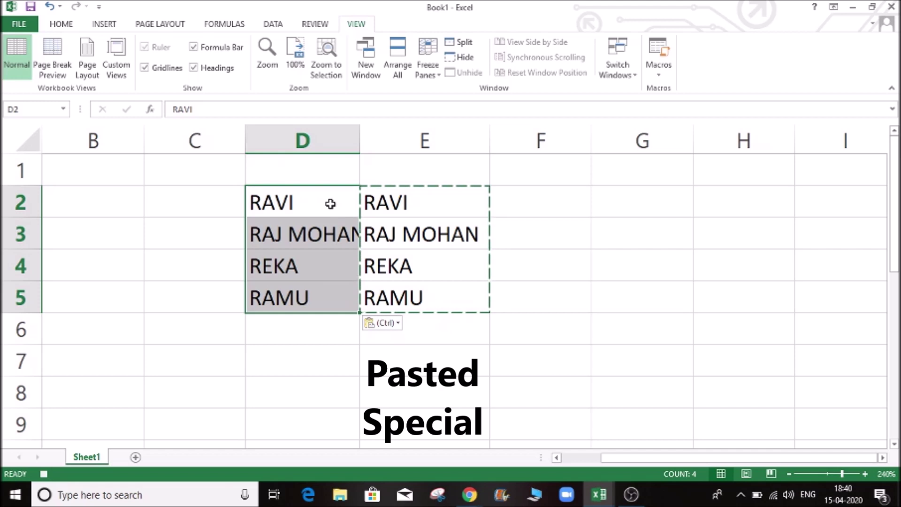
pyautogui.click(378, 202)
pyautogui.click(426, 139)
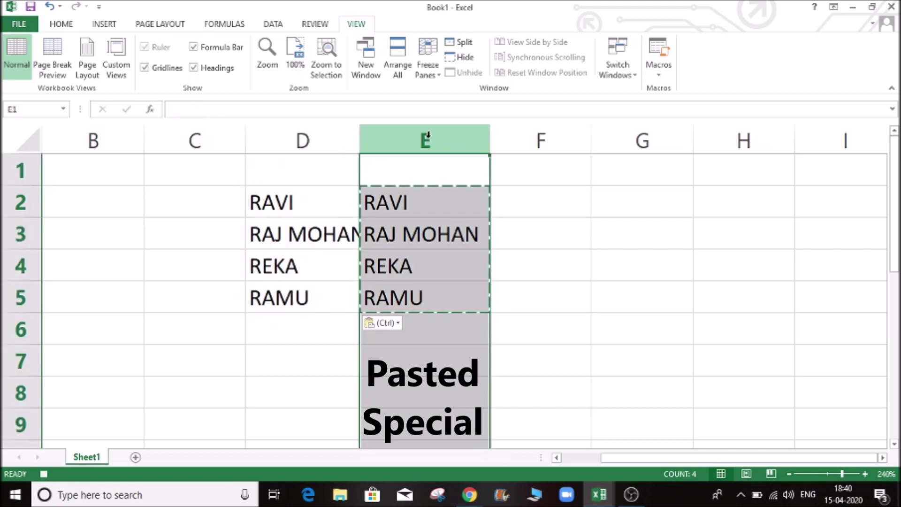
pyautogui.press('Escape')
pyautogui.hotkey('ctrl', '-')
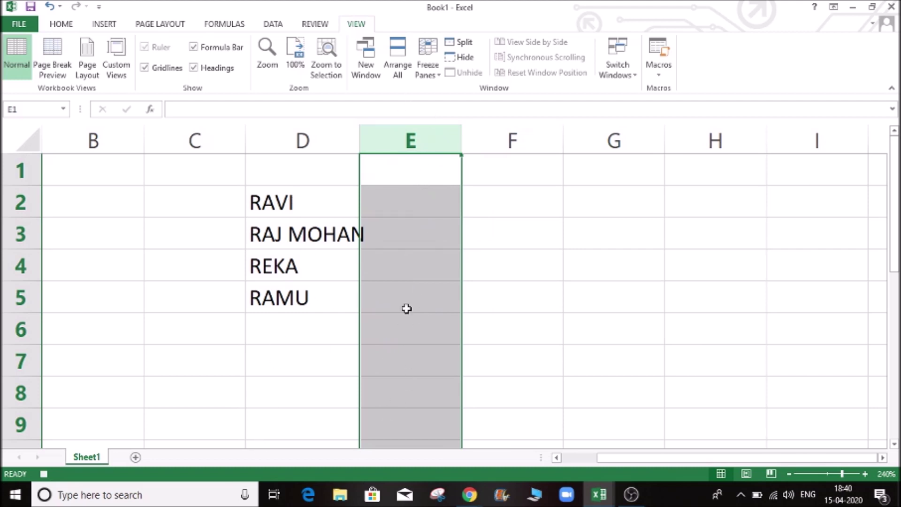
pyautogui.click(418, 203)
pyautogui.doubleClick(361, 133)
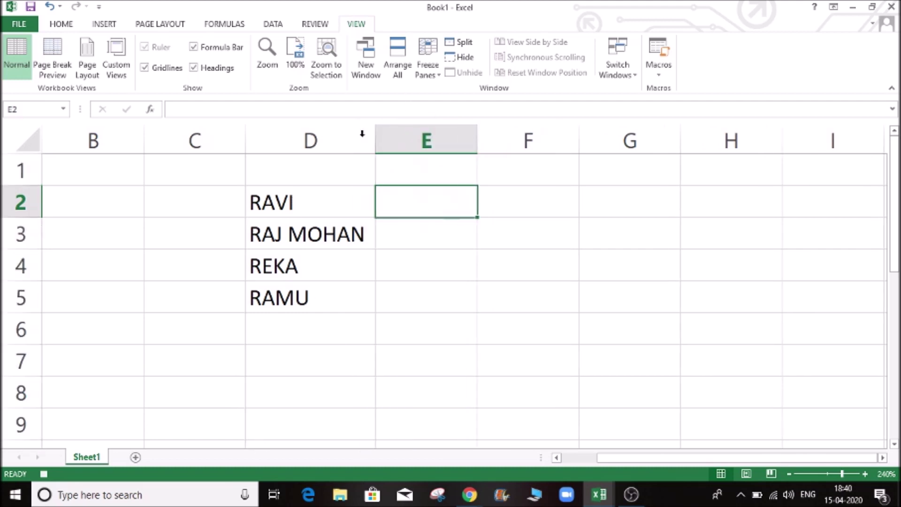
pyautogui.click(420, 232)
# Stop recording the Macro2 macro
pyautogui.click(421, 205)
pyautogui.click(659, 80)
pyautogui.click(681, 107)
pyautogui.click(407, 287)
# Enter =LOWER(D2) in E2, replacing a mistaken LOG entry
pyautogui.click(320, 200)
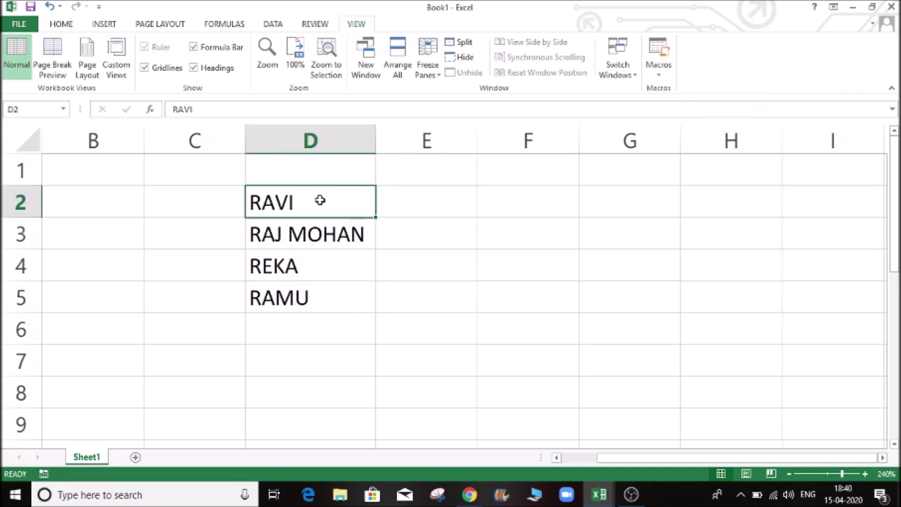
pyautogui.press('Right')
pyautogui.write('=')
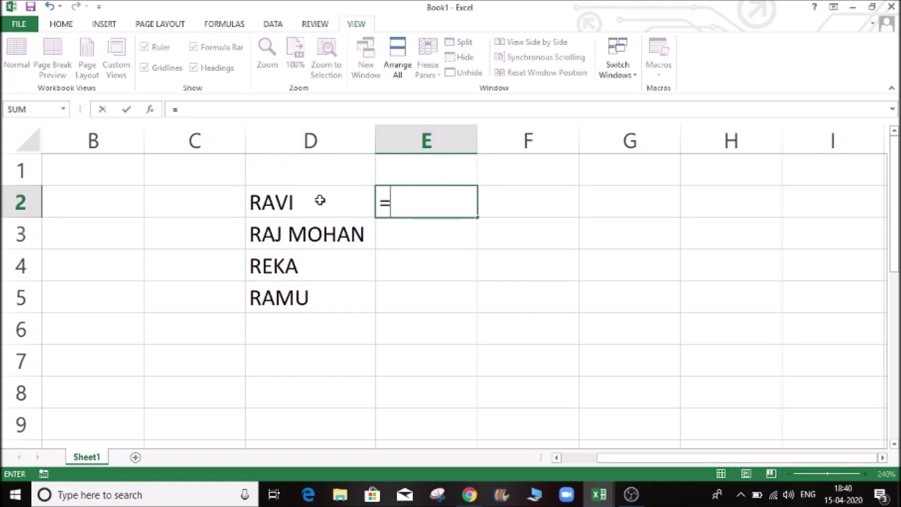
pyautogui.write('LOG(')
pyautogui.press('BackSpace')
pyautogui.press('BackSpace')
pyautogui.write('W')
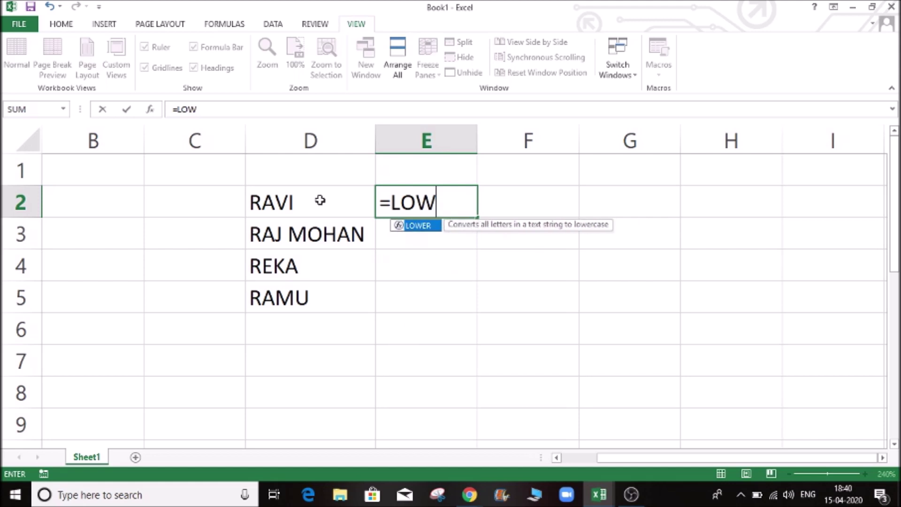
pyautogui.press('Tab')
pyautogui.click(320, 200)
pyautogui.press('Return')
# Fill the LOWER formula down to E5 and paste the results as values over D2:D5
pyautogui.press('Up')
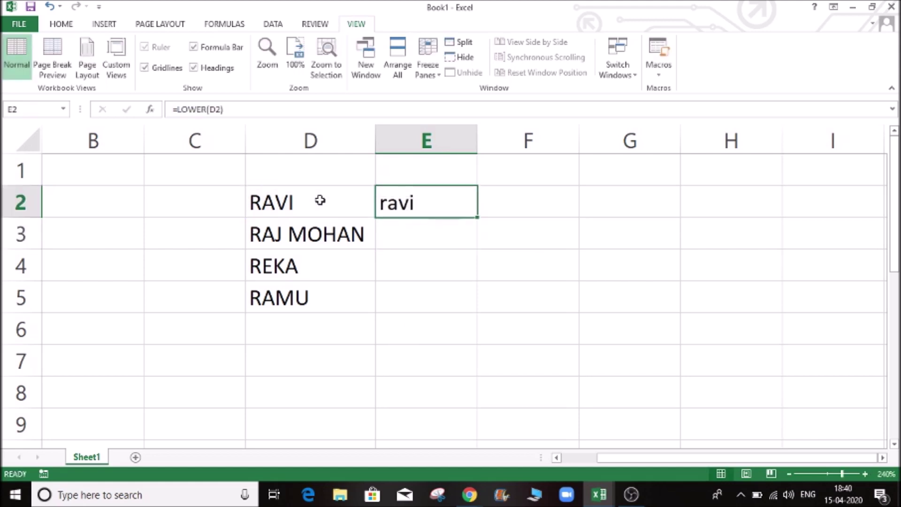
pyautogui.hotkey('shift', 'Down')
pyautogui.hotkey('shift', 'Down')
pyautogui.hotkey('shift', 'Down')
pyautogui.hotkey('shift', 'Down')
pyautogui.hotkey('shift', 'Up')
pyautogui.hotkey('ctrl', 'd')
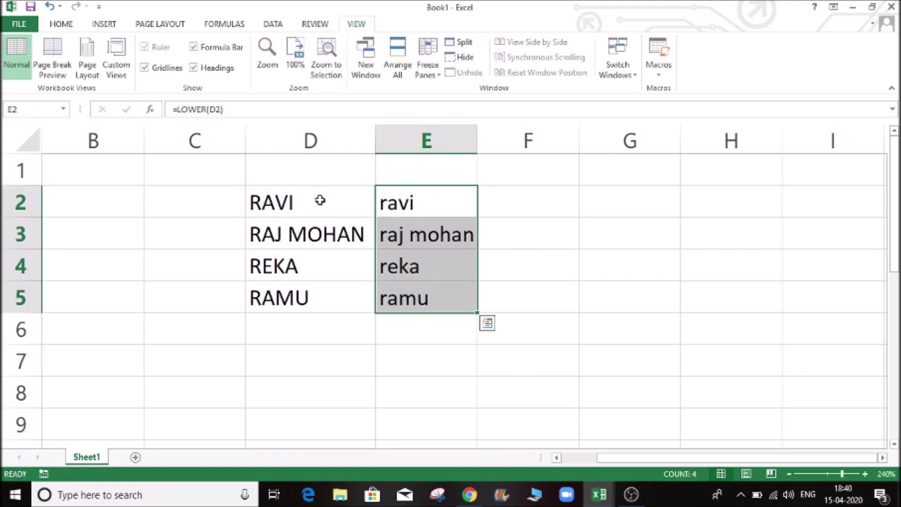
pyautogui.hotkey('ctrl', 'c')
pyautogui.click(320, 200)
pyautogui.hotkey('alt', 'e')
pyautogui.press('s')
pyautogui.press('v')
pyautogui.press('Return')
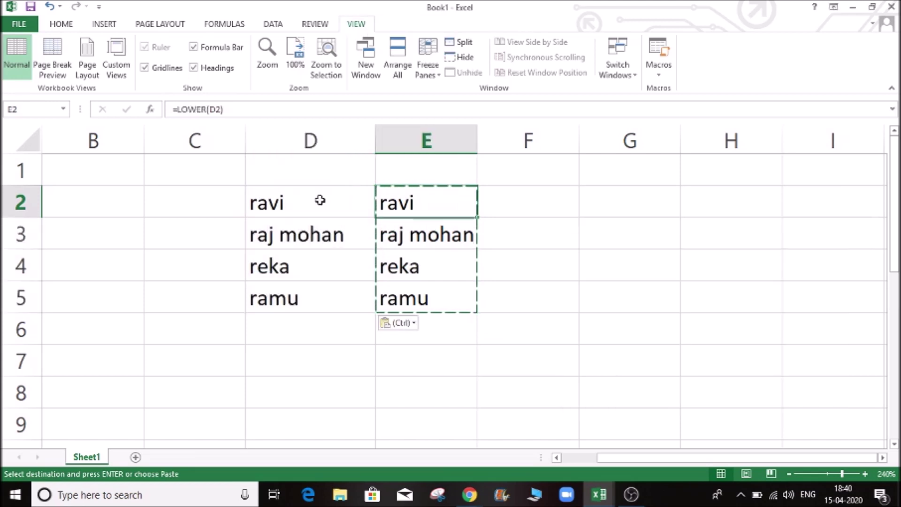
# Delete the helper formulas in E2:E5
pyautogui.hotkey('ctrl', 'shift', 'Down')
pyautogui.press('Delete')
pyautogui.hotkey('shift', 'Up')
pyautogui.hotkey('shift', 'Up')
pyautogui.hotkey('shift', 'Up')
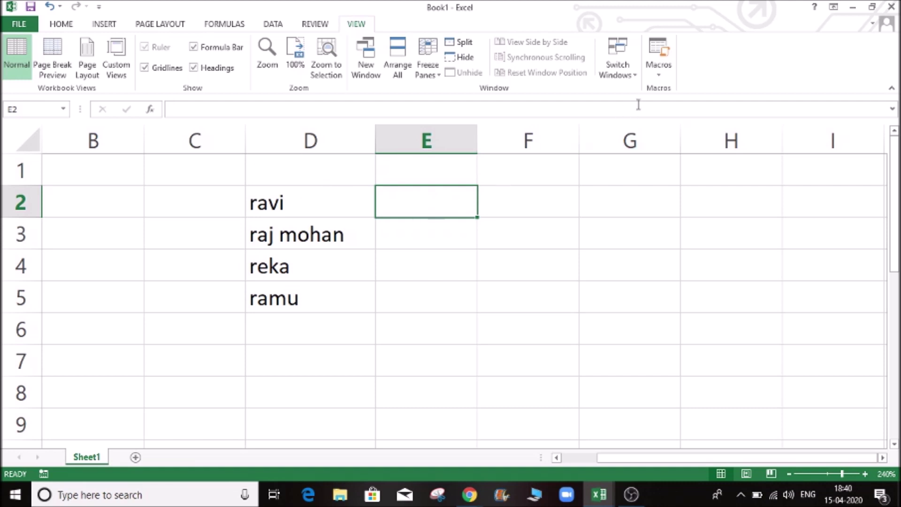
pyautogui.click(658, 71)
# Pick Macro2 in the macro list and run it, restoring RAVI, RAJ MOHAN, REKA, RAMU
pyautogui.click(678, 91)
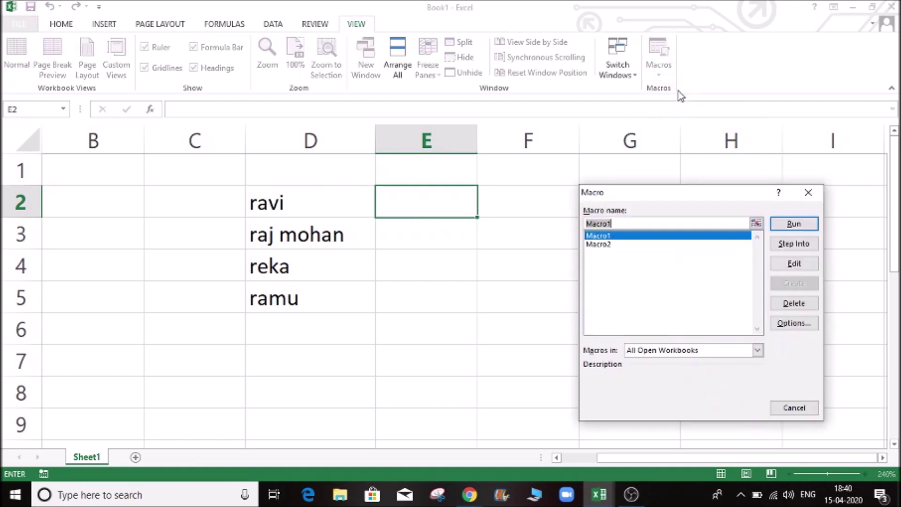
pyautogui.click(612, 248)
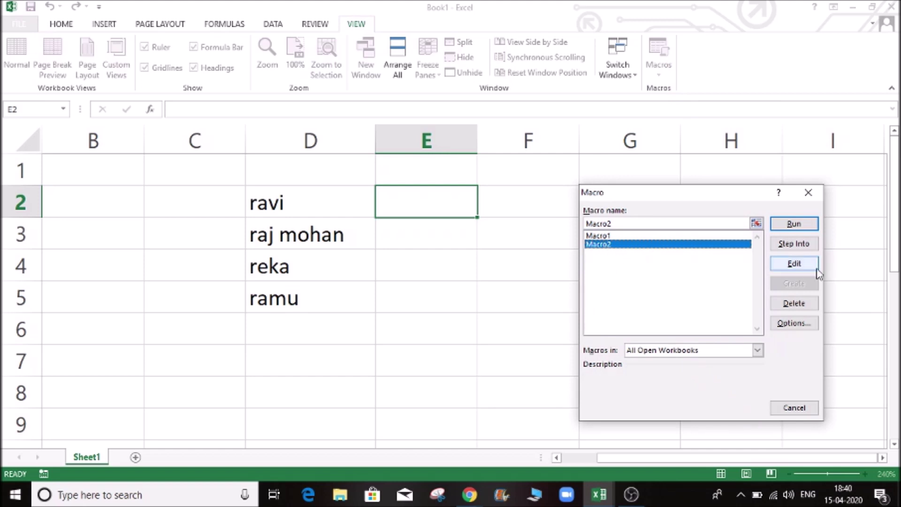
pyautogui.click(796, 225)
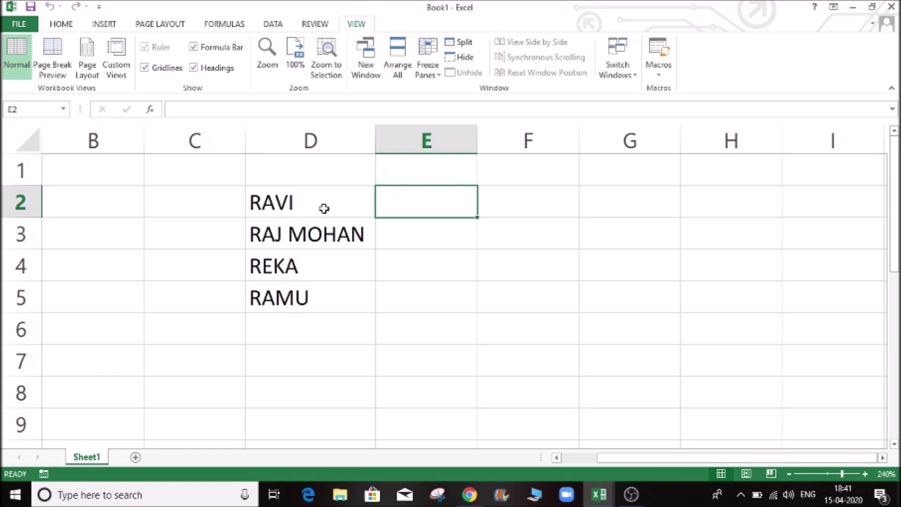
# Enter =LOWER(D2) in E2 and fill it down to E5
pyautogui.write('=LO')
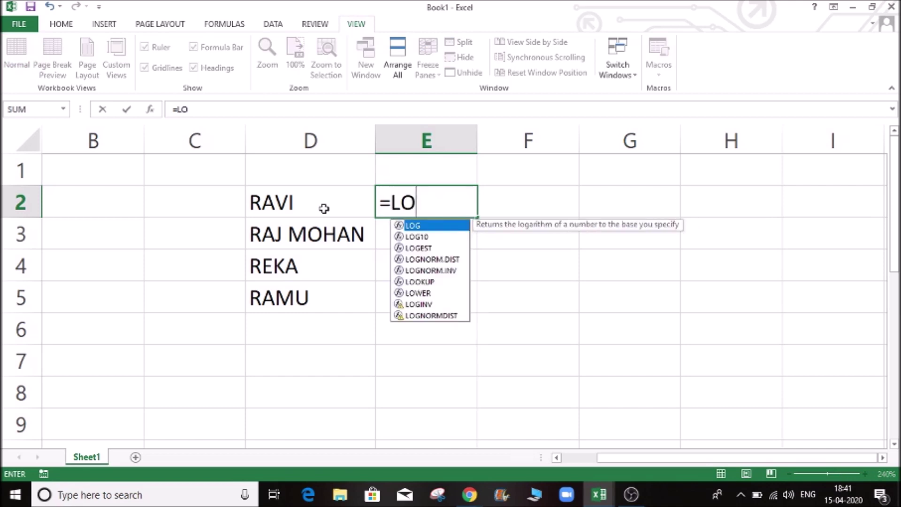
pyautogui.write('W')
pyautogui.press('Tab')
pyautogui.click(324, 208)
pyautogui.press('Return')
pyautogui.press('Up')
pyautogui.hotkey('shift', 'Down')
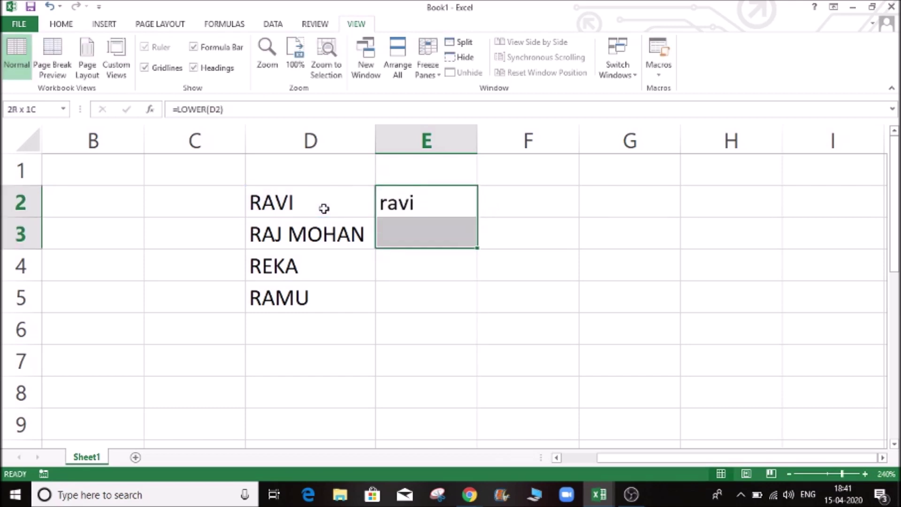
pyautogui.hotkey('shift', 'Down')
pyautogui.hotkey('shift', 'Down')
pyautogui.hotkey('ctrl', 'd')
# Copy E2:E5 and paste the lowercase names as values over D2:D5
pyautogui.hotkey('ctrl', 'c')
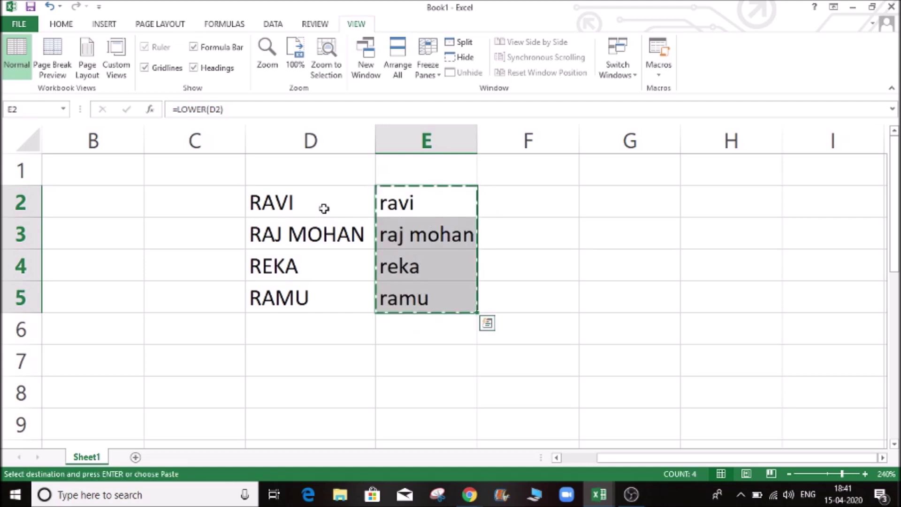
pyautogui.press('Left')
pyautogui.press('alt')
pyautogui.press('e')
pyautogui.press('s')
pyautogui.press('v')
pyautogui.press('Return')
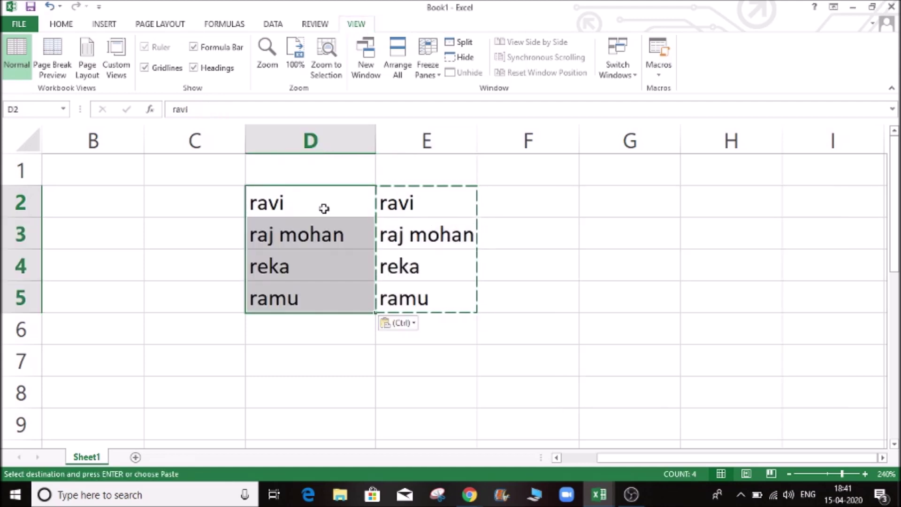
# Delete the helper formulas in E2:E5
pyautogui.press('Escape')
pyautogui.press('Right')
pyautogui.hotkey('shift', 'Down')
pyautogui.hotkey('shift', 'Down')
pyautogui.hotkey('shift', 'Down')
pyautogui.press('Delete')
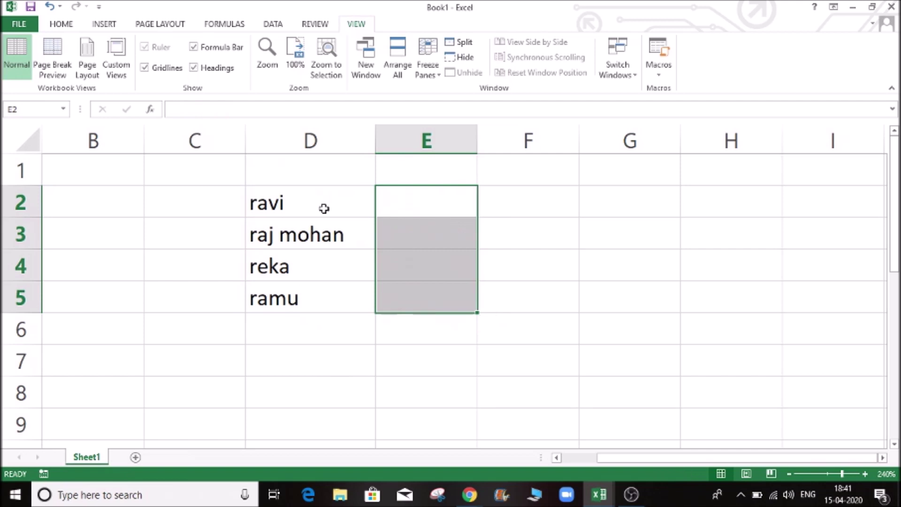
pyautogui.press('Up')
pyautogui.press('Down')
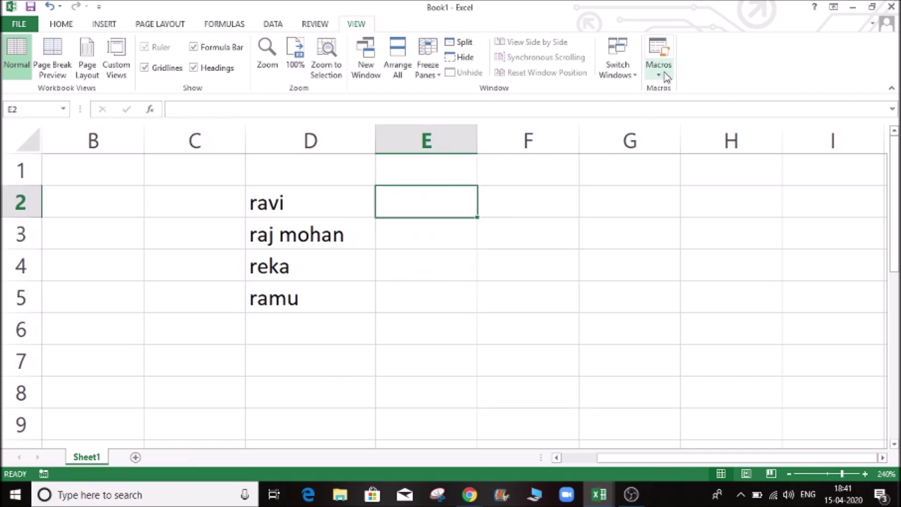
pyautogui.click(658, 71)
# Select Macro2 in the Macro dialog and run it, giving RAVI, RAJ MOHAN, REKA, RAMU
pyautogui.click(508, 222)
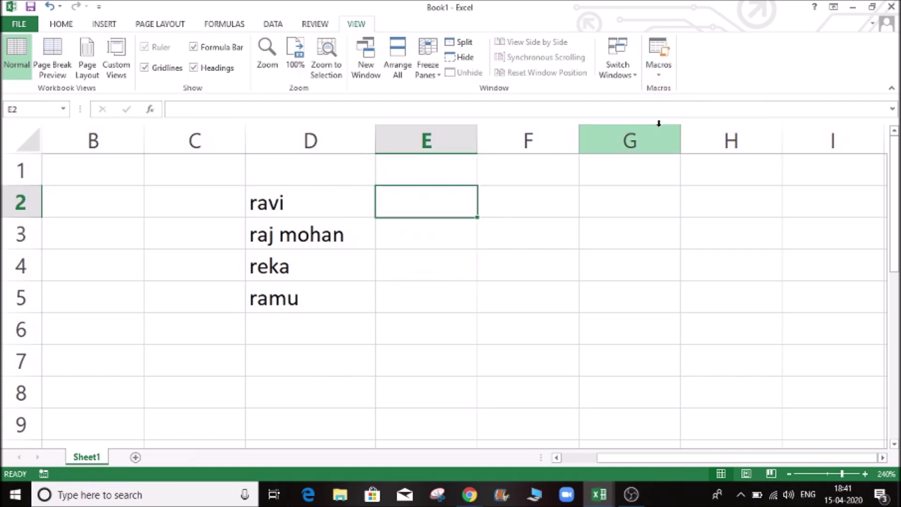
pyautogui.click(658, 70)
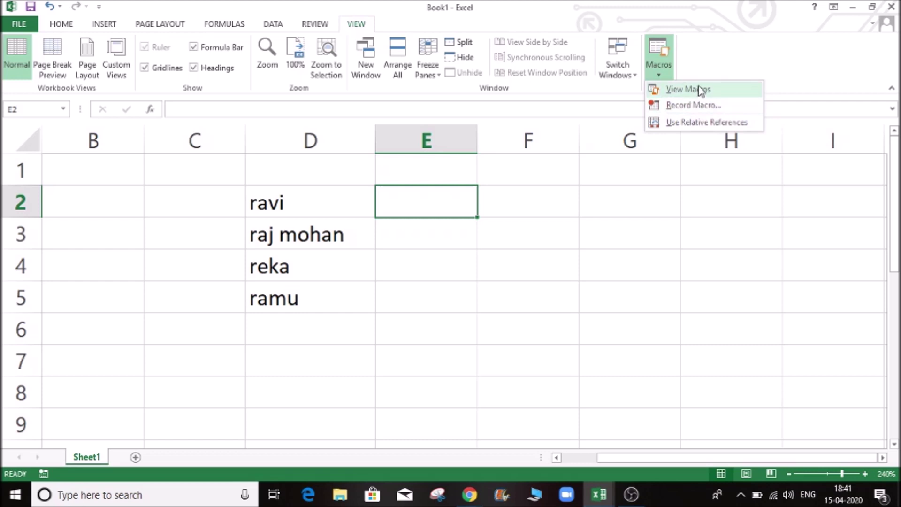
pyautogui.click(698, 89)
pyautogui.click(592, 245)
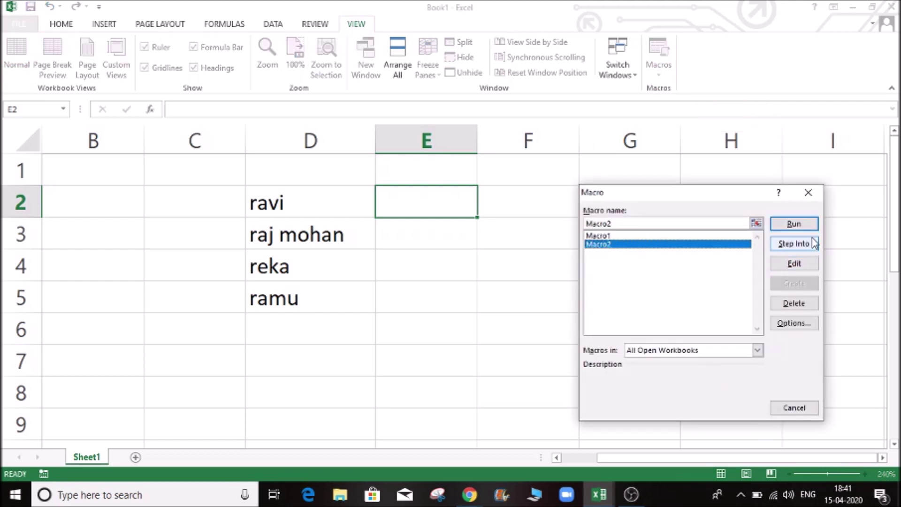
pyautogui.click(799, 225)
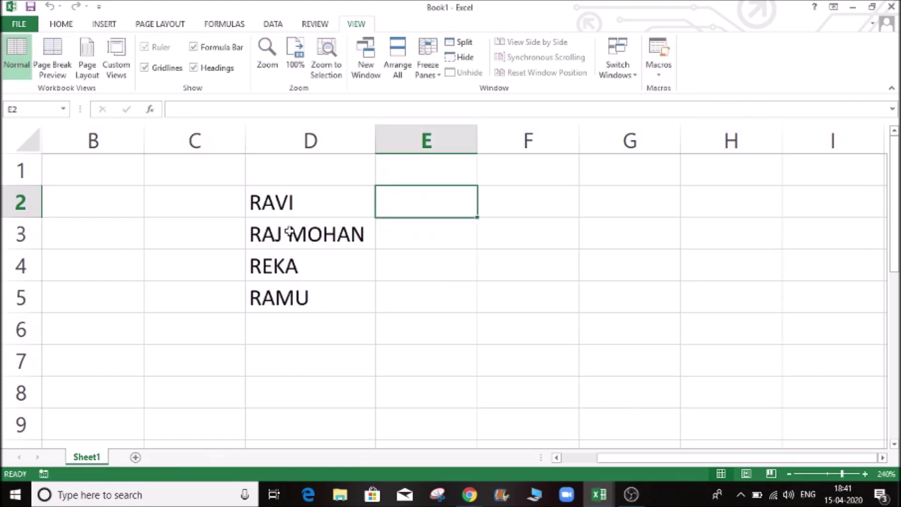